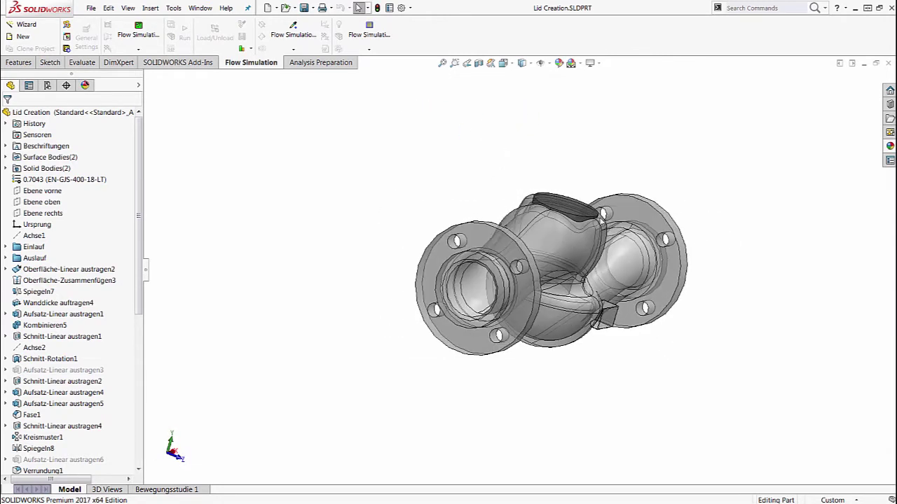
# Try to create lids on the planar outer face of the near flange, and cancel the command.
pyautogui.click(66, 51)
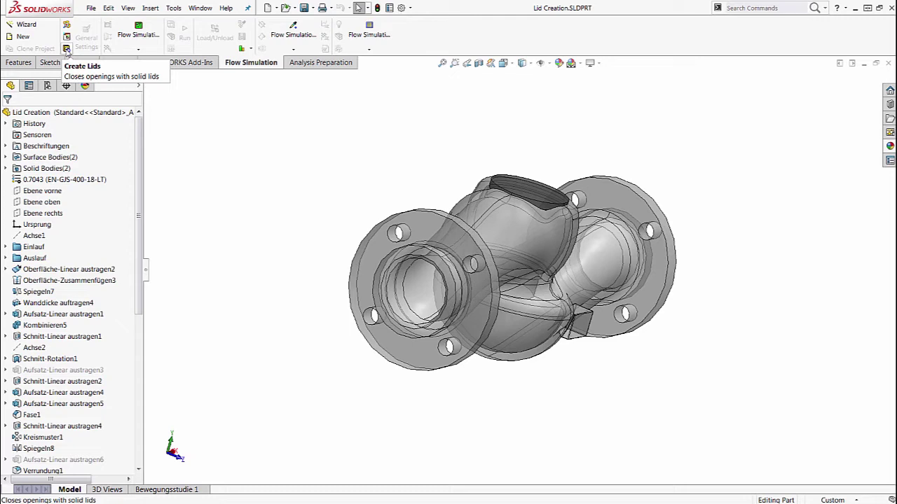
pyautogui.click(66, 49)
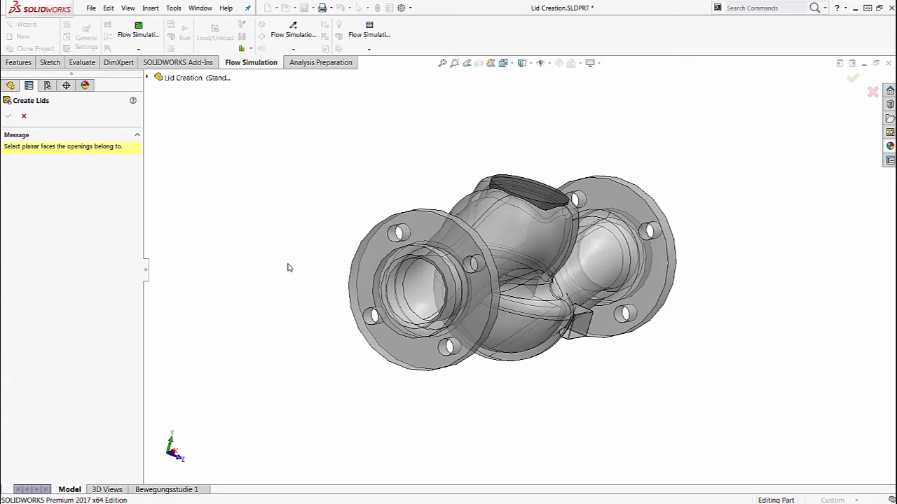
pyautogui.moveTo(285, 248); pyautogui.dragTo(258, 238, button='middle')
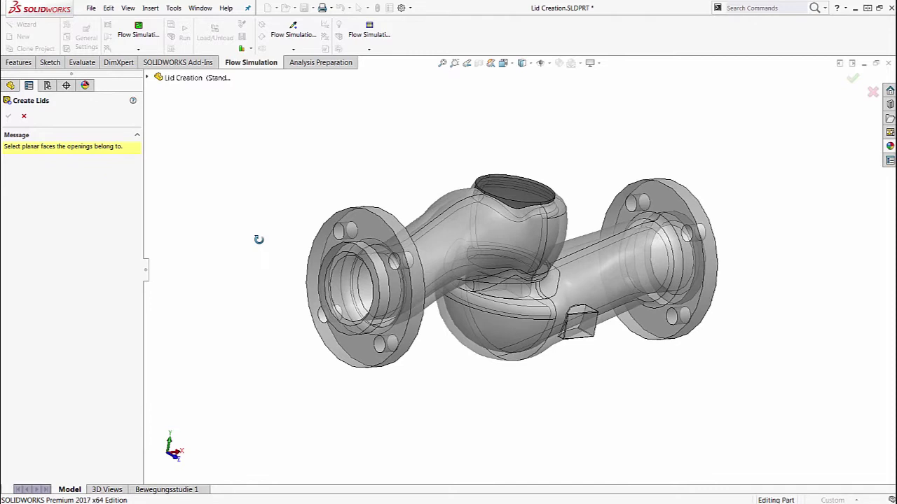
pyautogui.click(374, 232)
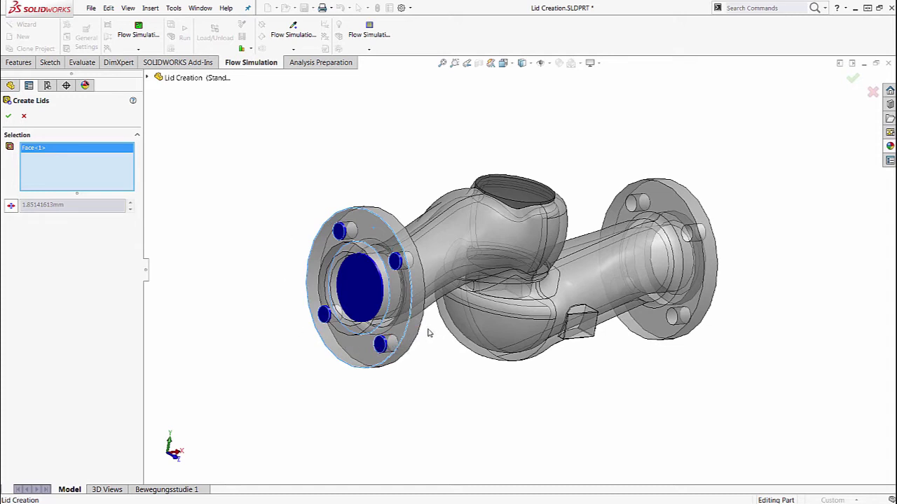
pyautogui.scroll(-3, 375, 283)
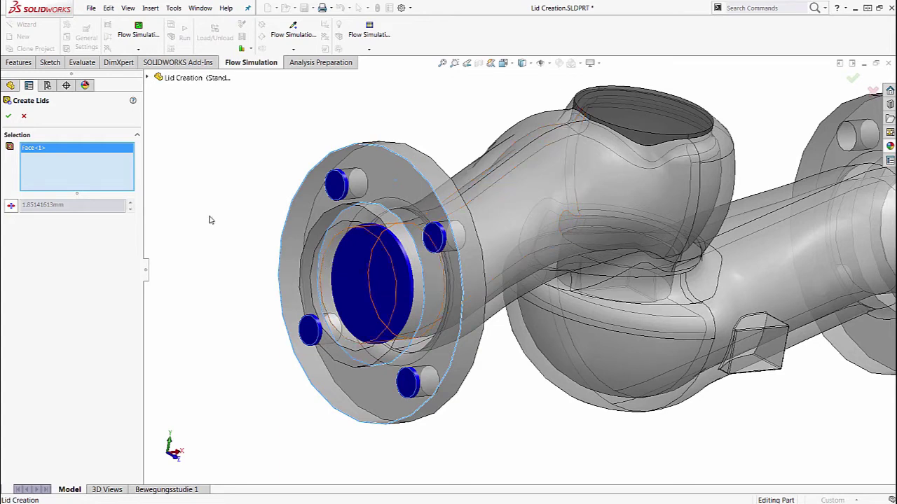
pyautogui.click(24, 117)
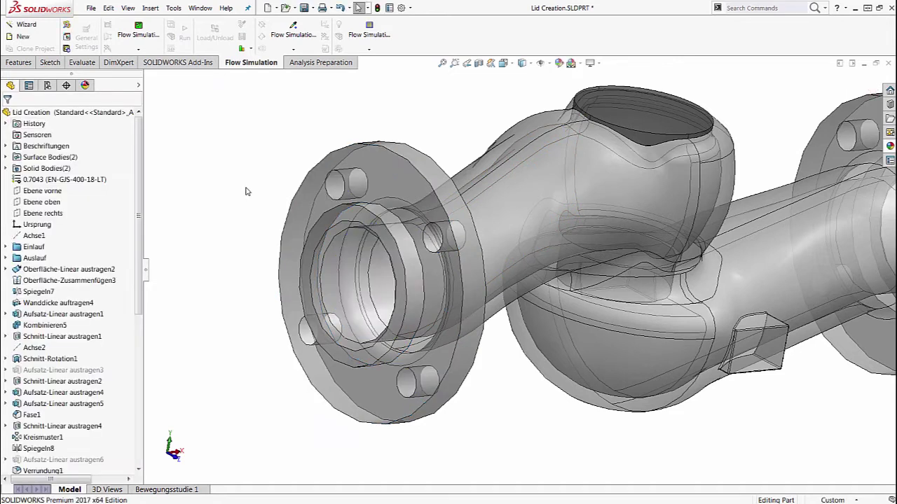
# Cut the valve body open with a planar section view on Ebene vorne.
pyautogui.press('f')
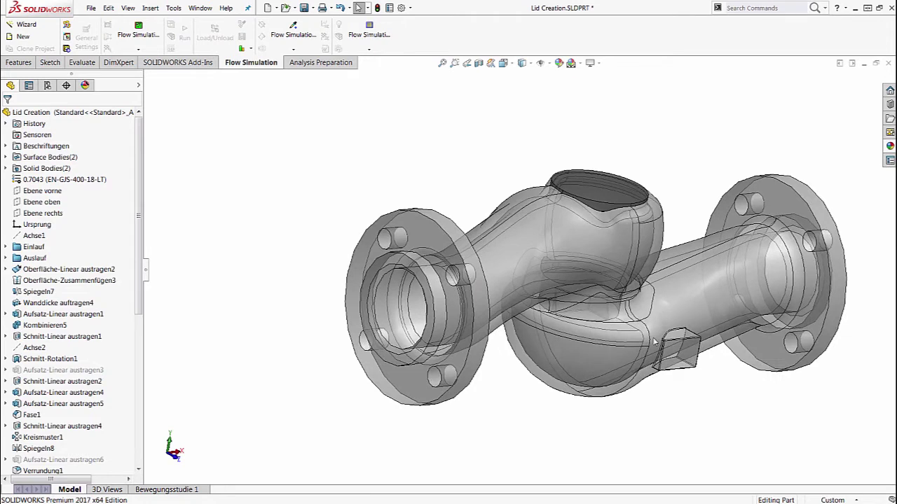
pyautogui.click(480, 63)
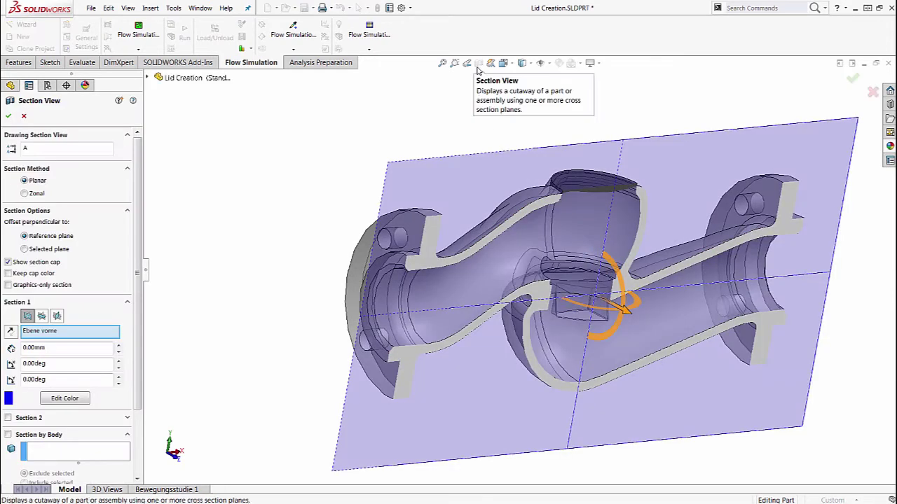
pyautogui.click(853, 78)
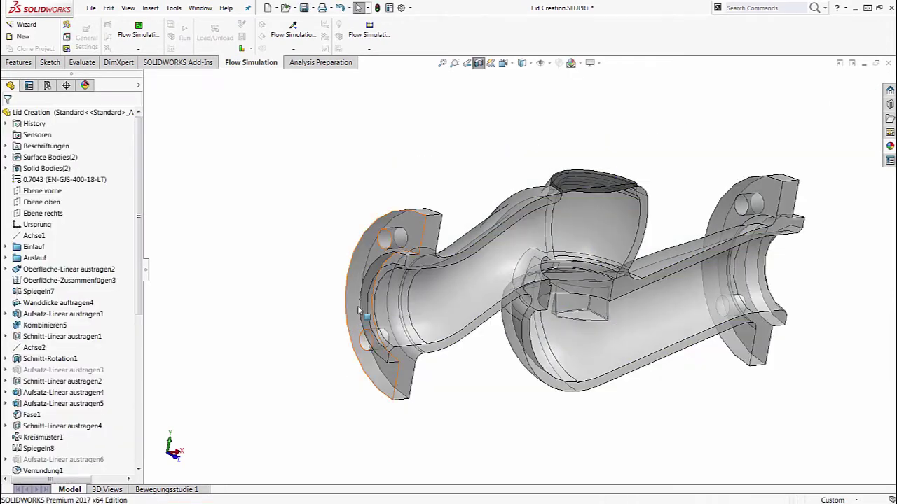
# Examine how the Boss-Extrude1 lid meets the curved rim of the valve's upper opening, and dismiss the unsaved document notification.
pyautogui.moveTo(671, 198); pyautogui.dragTo(606, 159, button='middle')
pyautogui.scroll(-5, 589, 172)
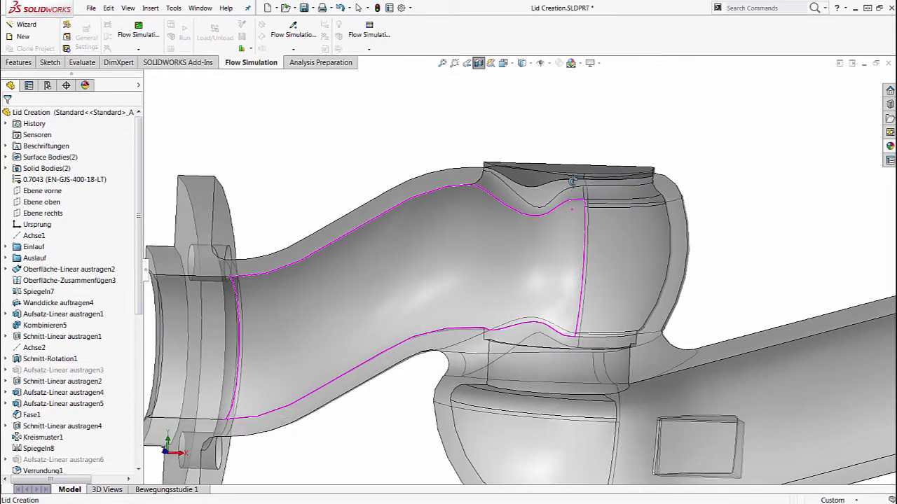
pyautogui.scroll(-2, 582, 200)
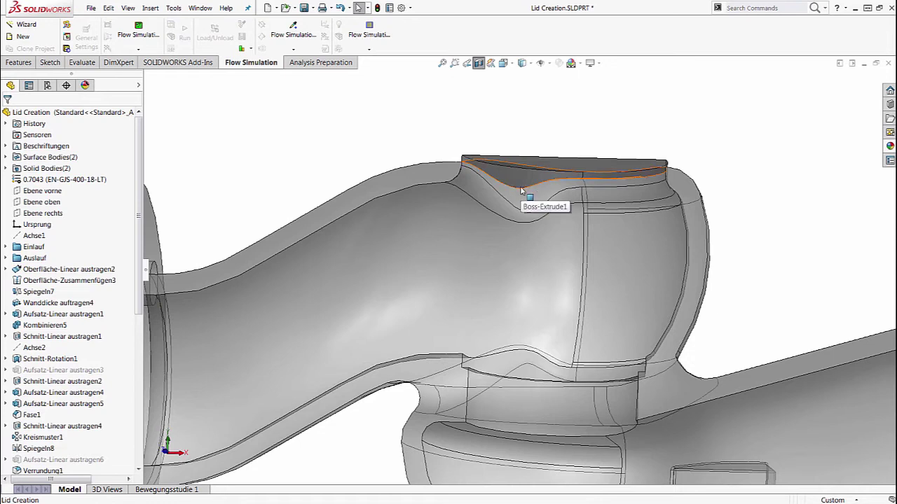
pyautogui.moveTo(525, 196); pyautogui.dragTo(480, 175, button='middle')
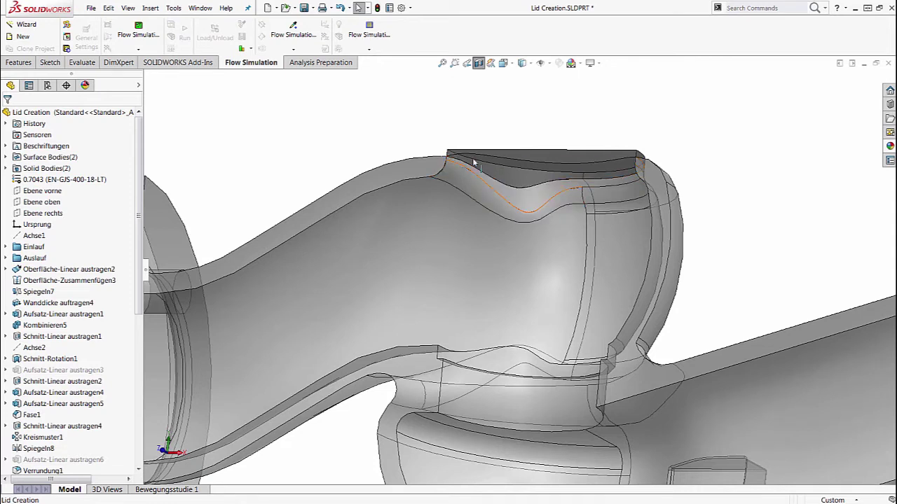
pyautogui.press('ctrl')
pyautogui.click(475, 199)
pyautogui.moveTo(541, 189); pyautogui.dragTo(488, 195, button='middle')
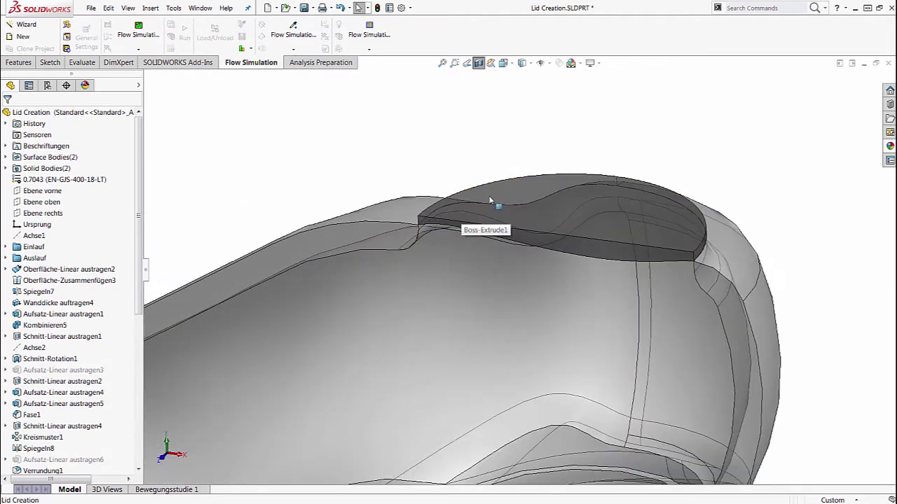
pyautogui.moveTo(573, 243); pyautogui.dragTo(531, 231, button='middle')
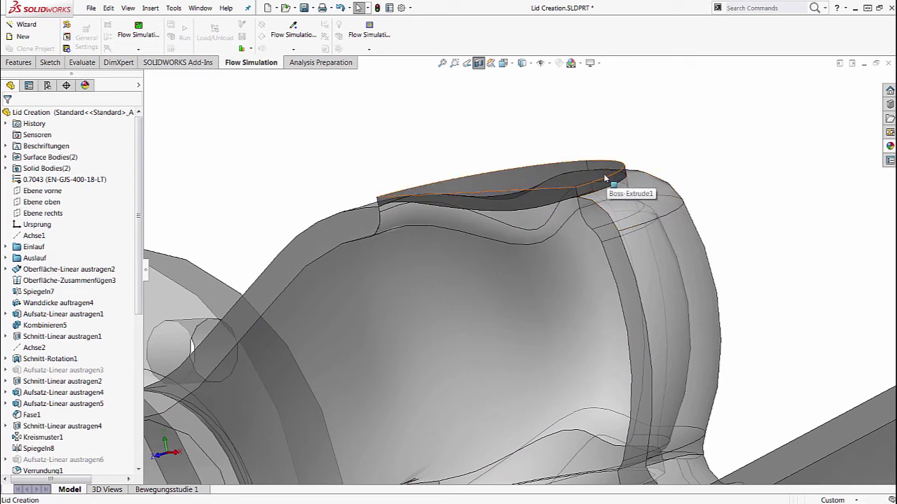
pyautogui.moveTo(554, 203); pyautogui.dragTo(519, 218, button='middle')
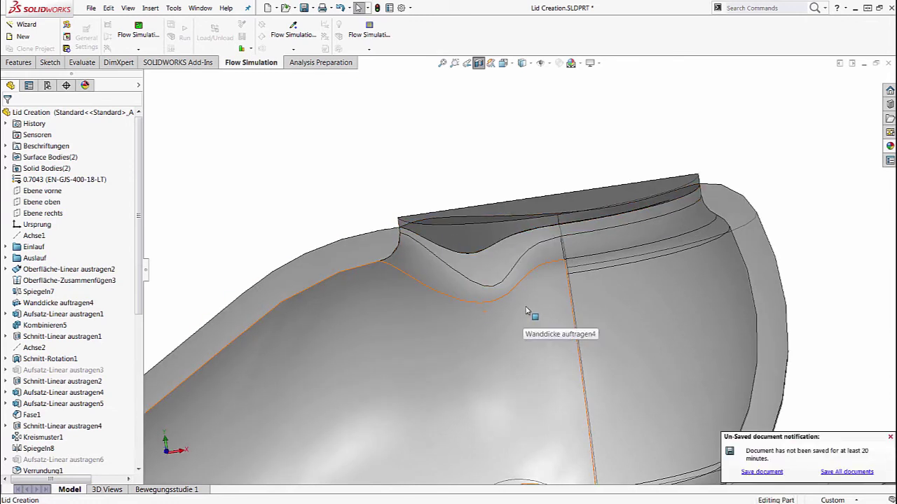
pyautogui.click(890, 436)
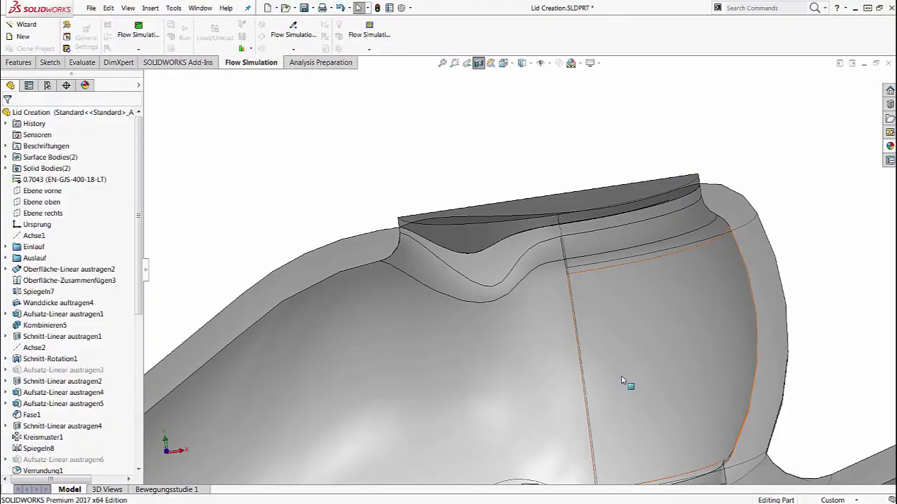
# Turn off the section view to show the whole valve body.
pyautogui.press('f')
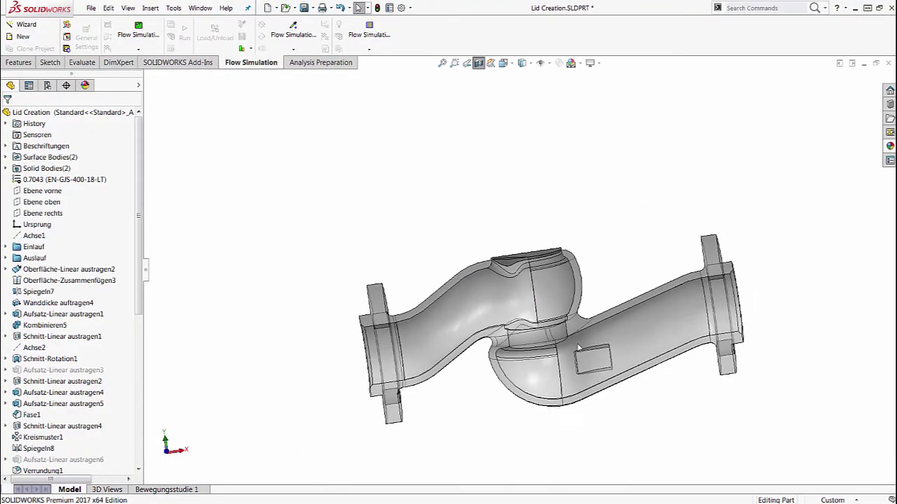
pyautogui.moveTo(504, 326); pyautogui.dragTo(476, 329, button='middle')
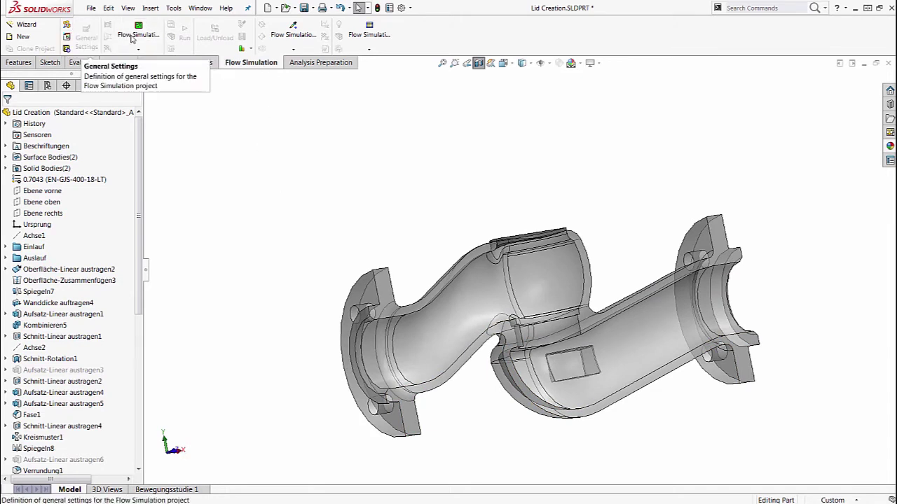
pyautogui.click(479, 64)
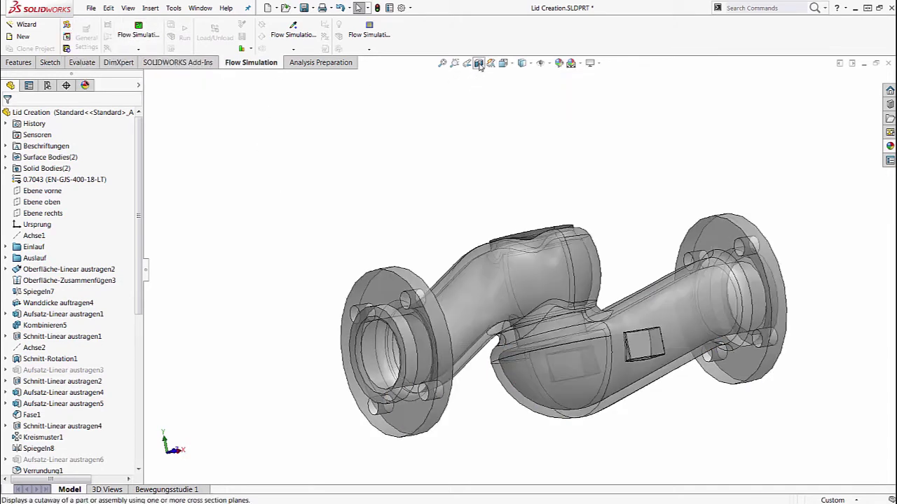
# Run Check Geometry on the valve with the analysis type set to Internal.
pyautogui.click(66, 28)
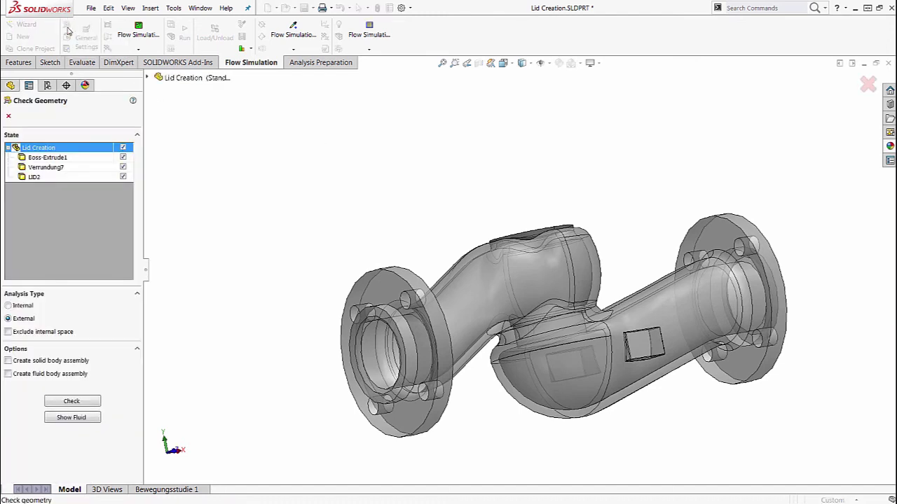
pyautogui.click(12, 309)
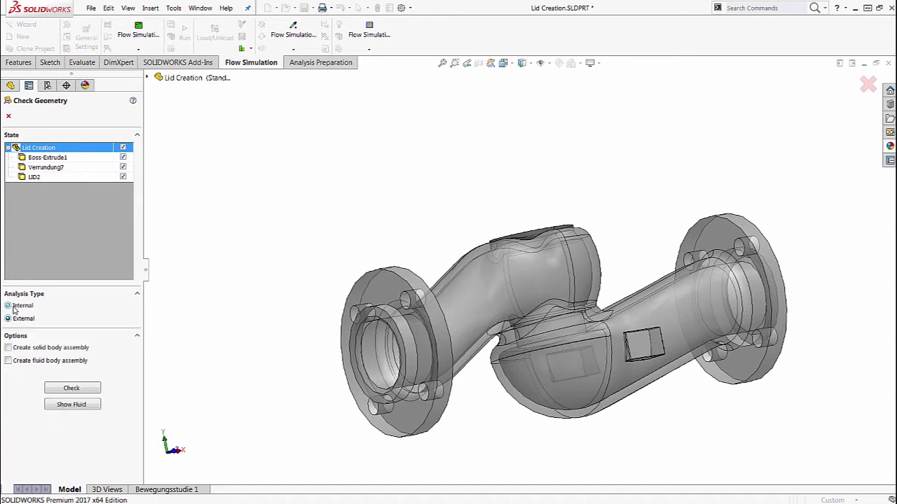
pyautogui.click(72, 388)
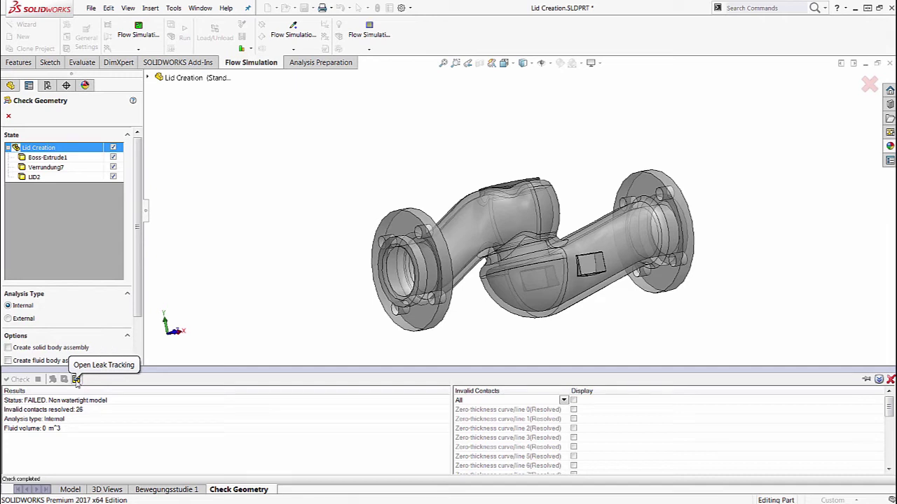
# Use Leak Tracking to find the connection between an internal and an external face of the valve body.
pyautogui.click(76, 379)
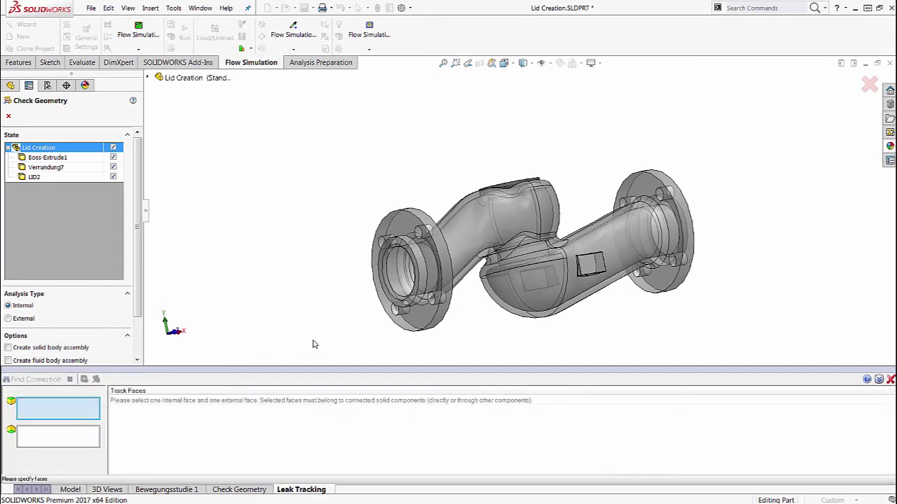
pyautogui.click(615, 237)
pyautogui.moveTo(536, 256); pyautogui.dragTo(420, 247, button='middle')
pyautogui.scroll(-2, 652, 270)
pyautogui.click(643, 264)
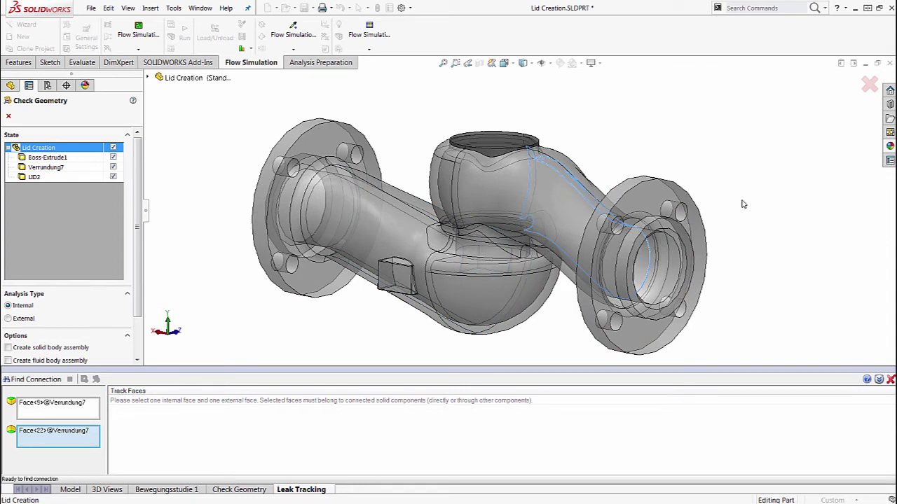
pyautogui.click(33, 379)
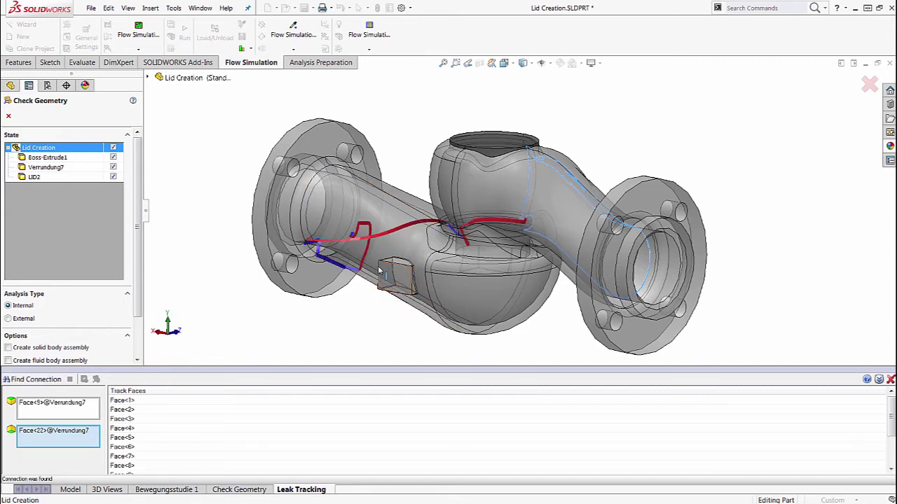
# Examine the leak path around the open flange, and close Leak Tracking and Check Geometry.
pyautogui.moveTo(349, 288); pyautogui.dragTo(438, 271, button='middle')
pyautogui.scroll(-5, 442, 282)
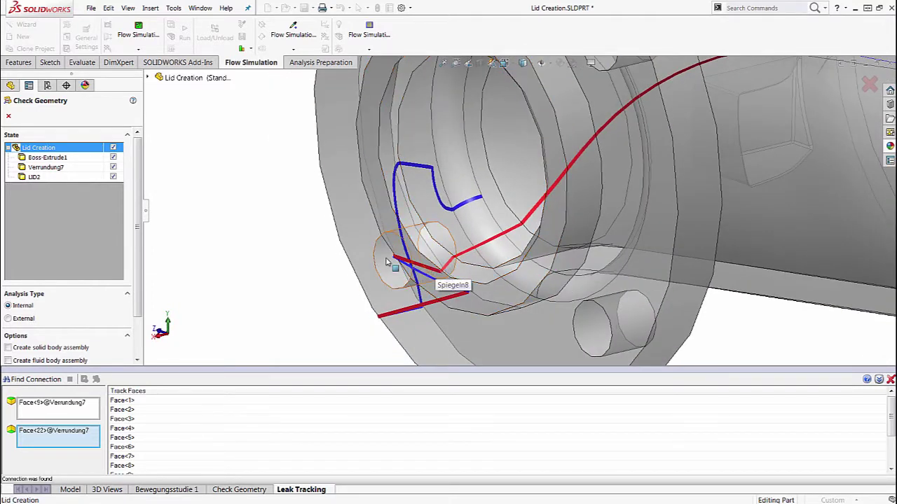
pyautogui.scroll(5, 474, 172)
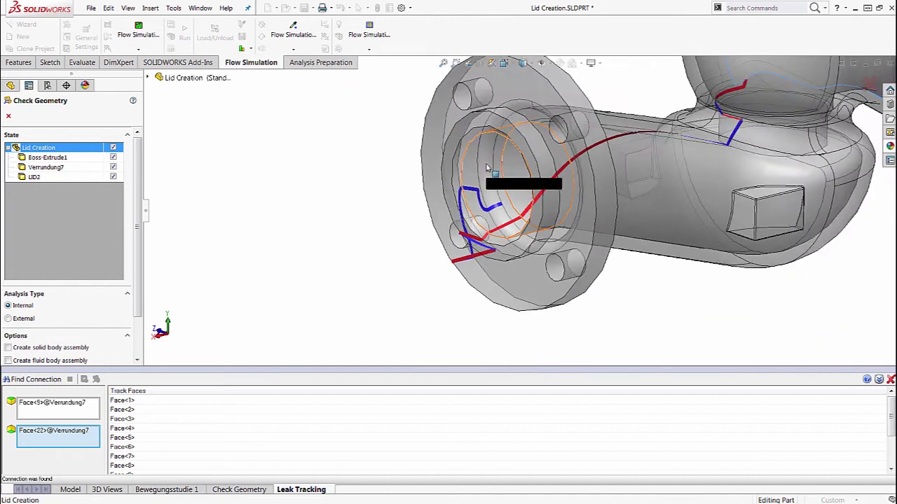
pyautogui.scroll(-2, 473, 172)
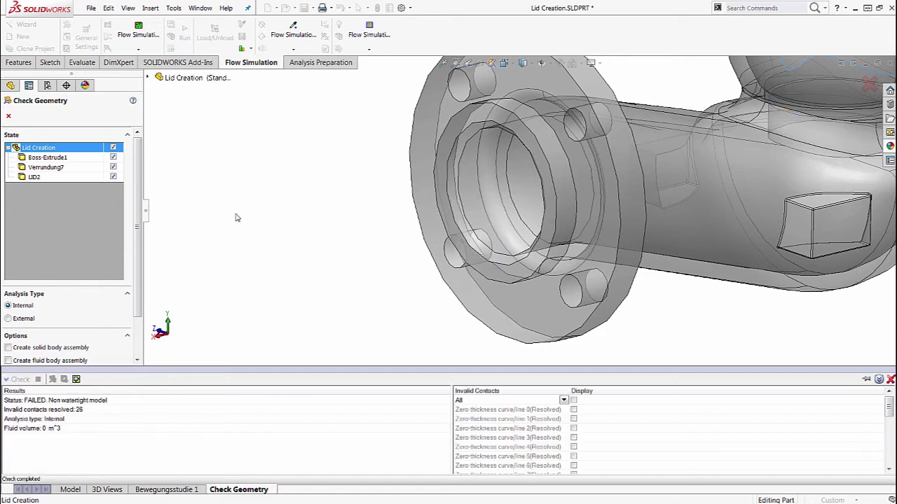
pyautogui.click(9, 117)
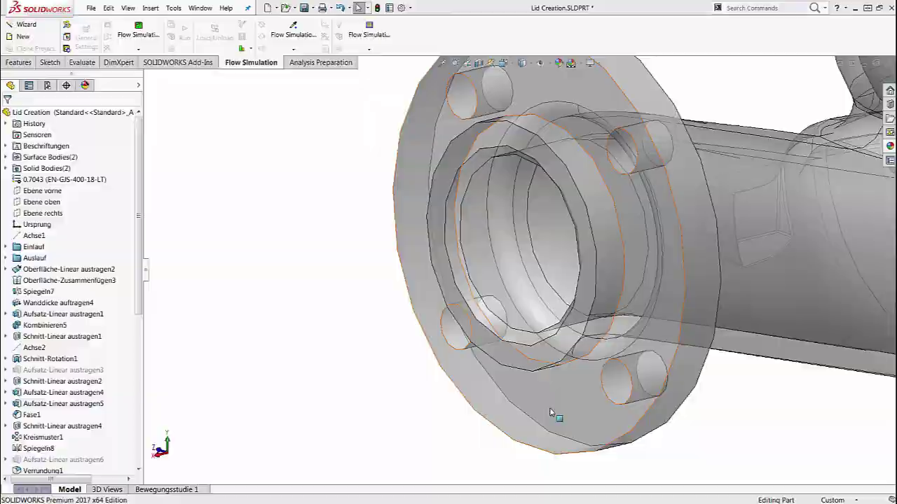
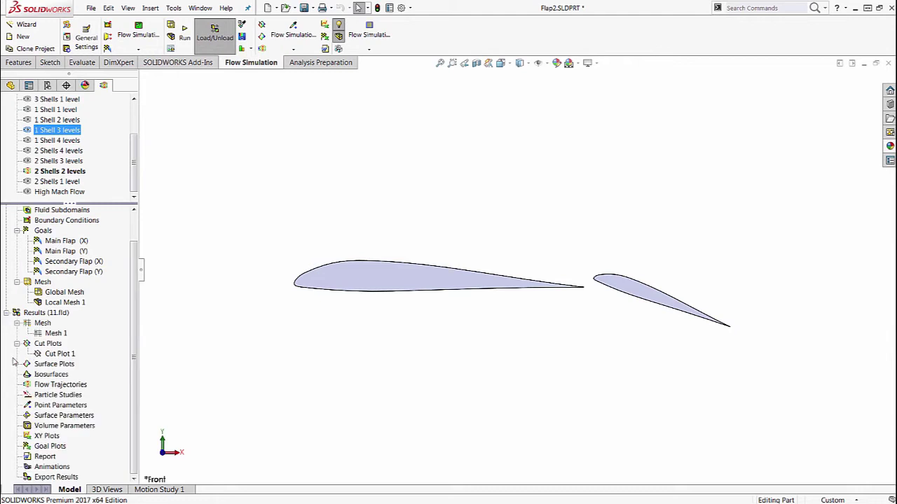
# Show Cut Plot 1 to inspect the mesh cells around the main and secondary flaps in Flap2.
pyautogui.rightClick(59, 354)
pyautogui.click(73, 375)
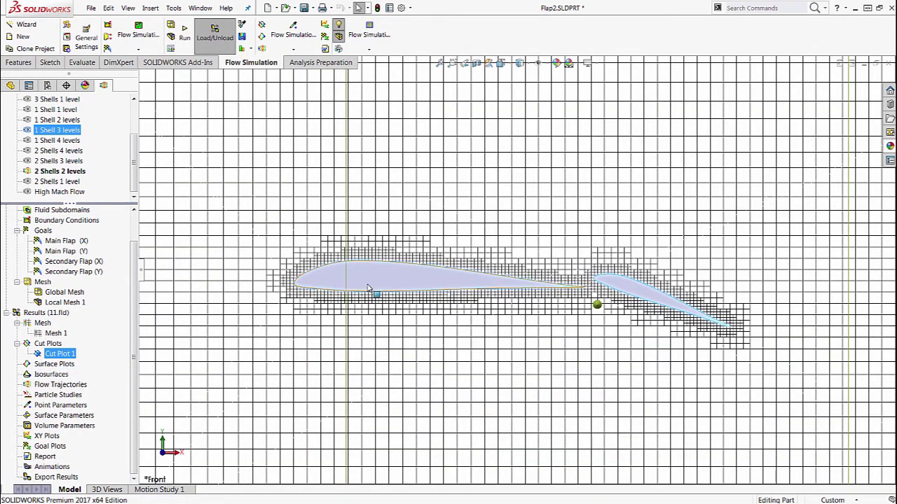
pyautogui.click(464, 322)
pyautogui.scroll(-3, 511, 294)
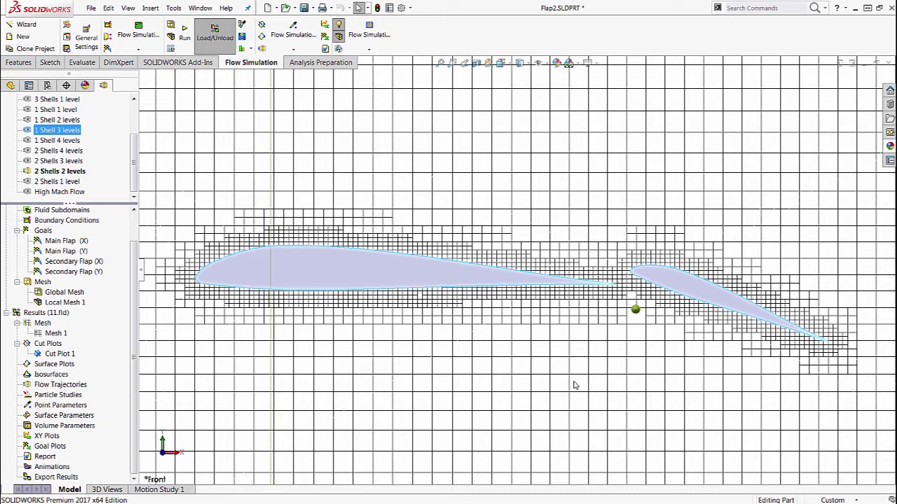
# Review the definition of Local Mesh 1, including its selected faces and the shell count and levels under Equidistant Refinement, and close it.
pyautogui.click(479, 281)
pyautogui.rightClick(43, 282)
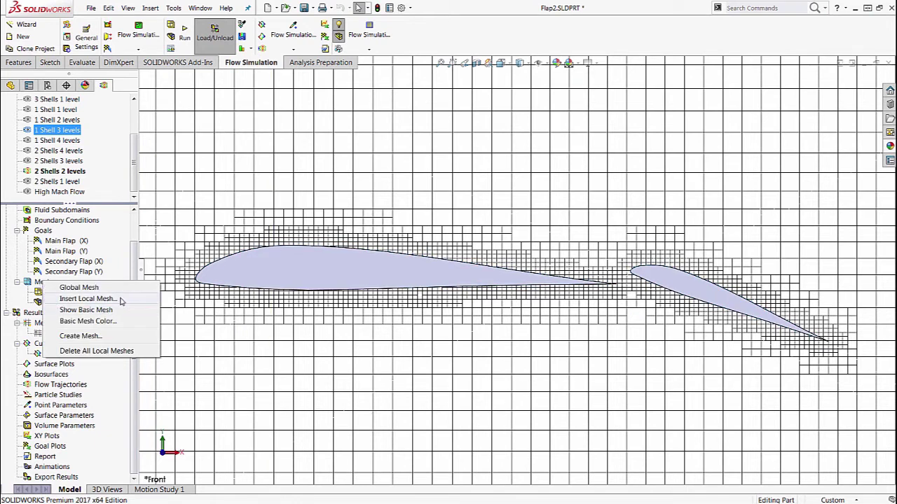
pyautogui.click(285, 346)
pyautogui.rightClick(77, 303)
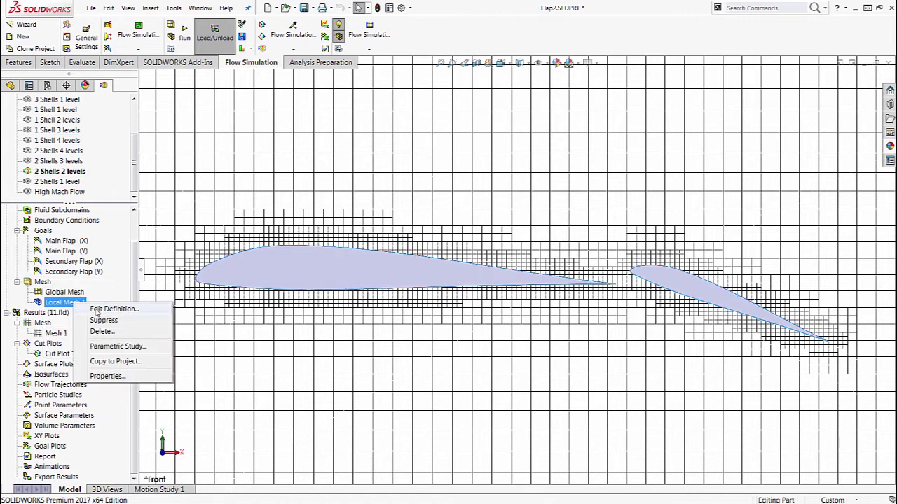
pyautogui.click(98, 311)
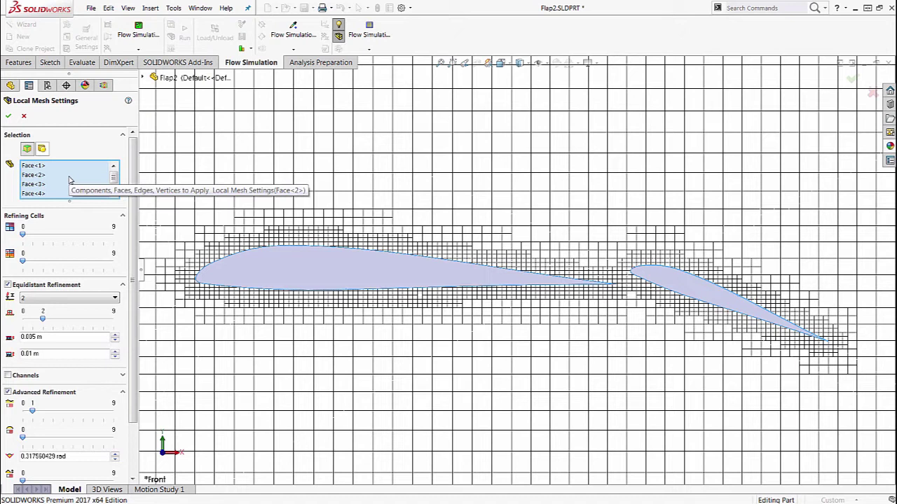
pyautogui.scroll(-1, 88, 272)
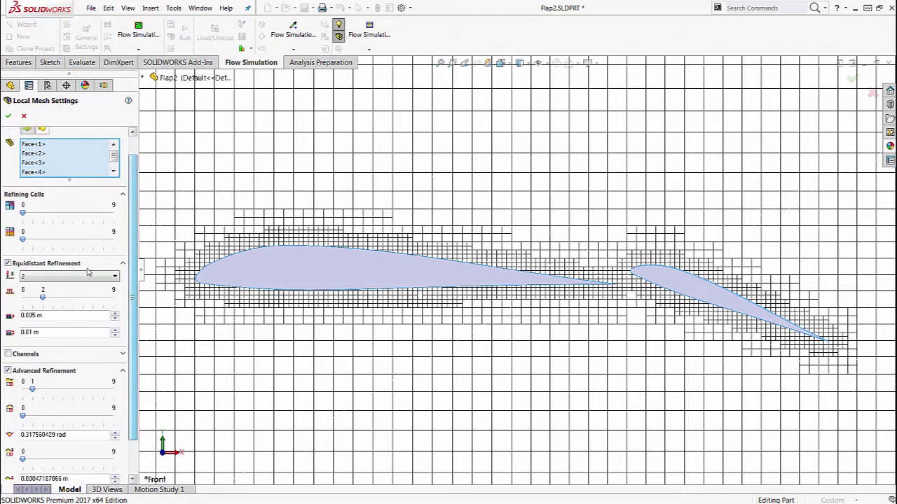
pyautogui.click(30, 276)
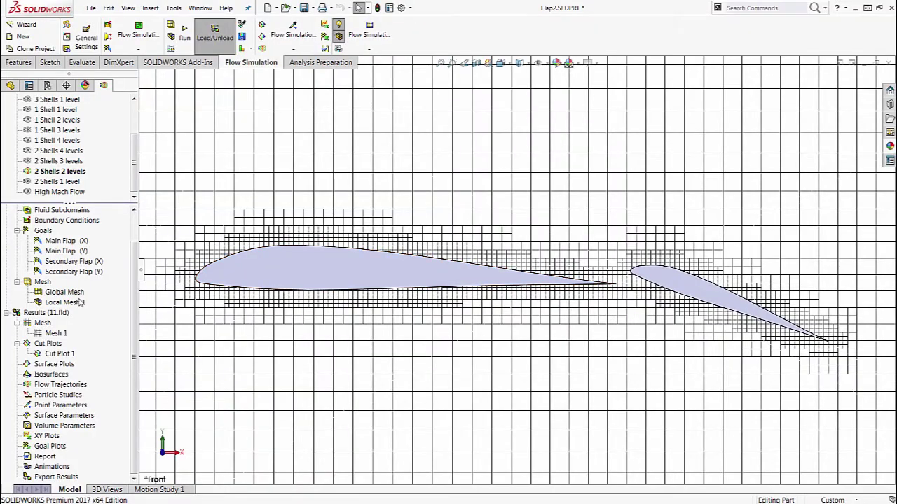
# Try a cuboid region for Local Mesh 1 behind the secondary flap, spanning about 0.182 to 0.241 m in X and -0.045 to 0 m in Y.
pyautogui.rightClick(49, 301)
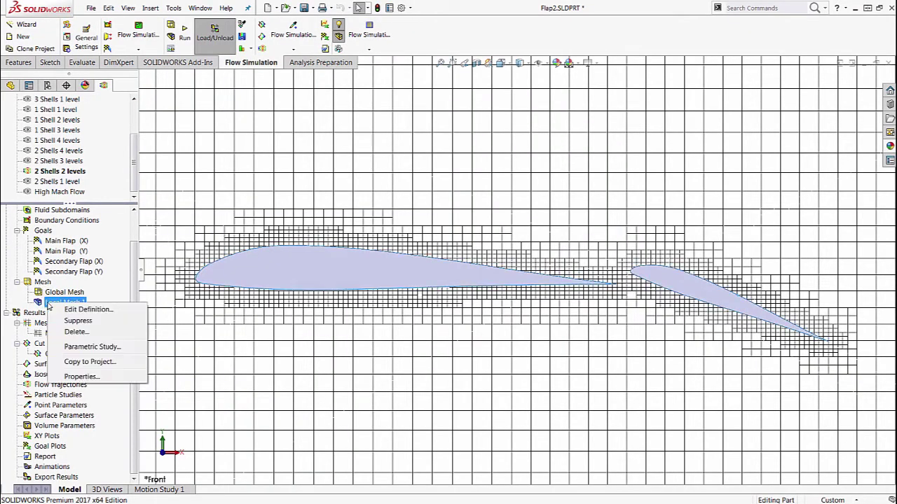
pyautogui.click(65, 309)
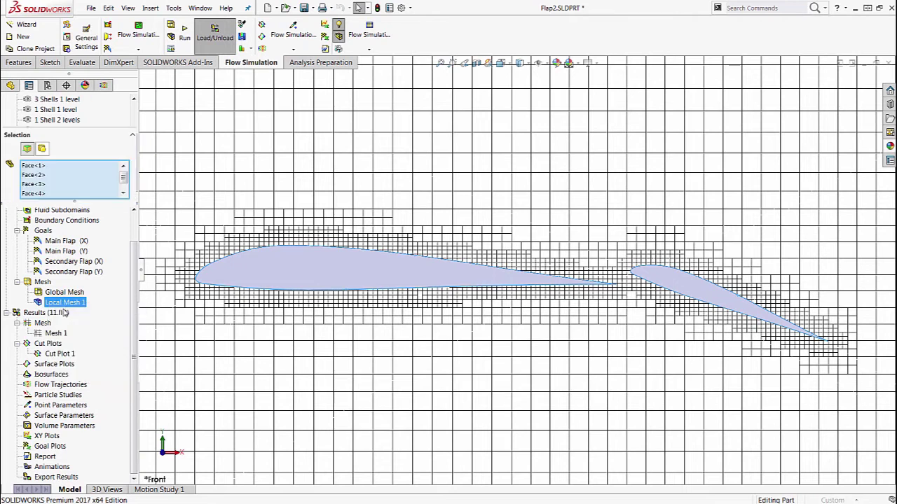
pyautogui.click(42, 149)
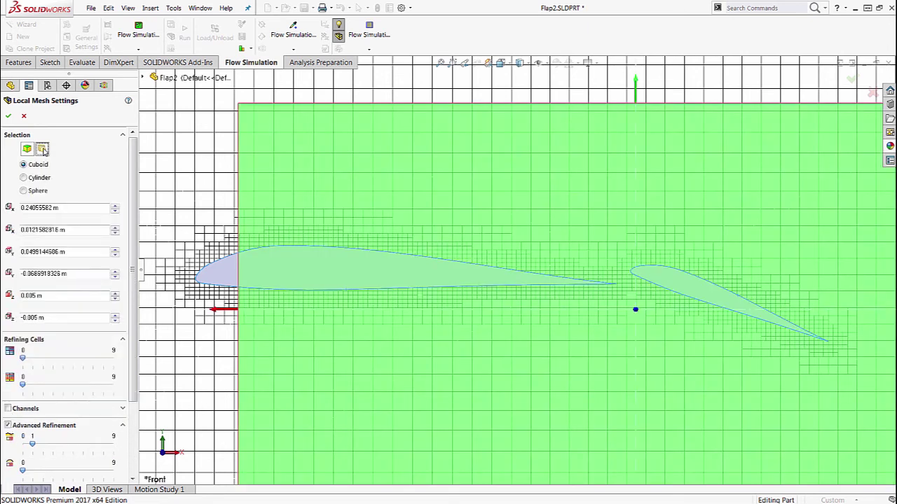
pyautogui.scroll(3, 512, 271)
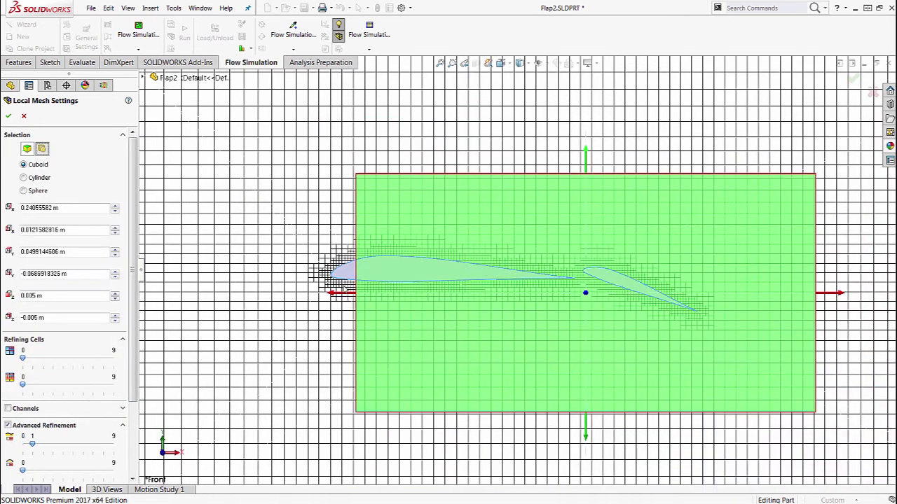
pyautogui.moveTo(344, 290); pyautogui.dragTo(693, 321)
pyautogui.moveTo(757, 157); pyautogui.dragTo(745, 309)
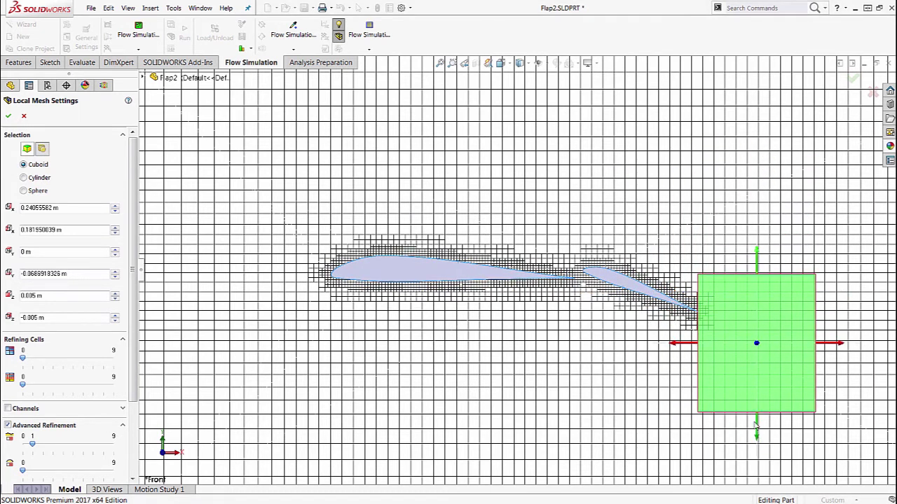
pyautogui.moveTo(757, 431); pyautogui.dragTo(763, 394)
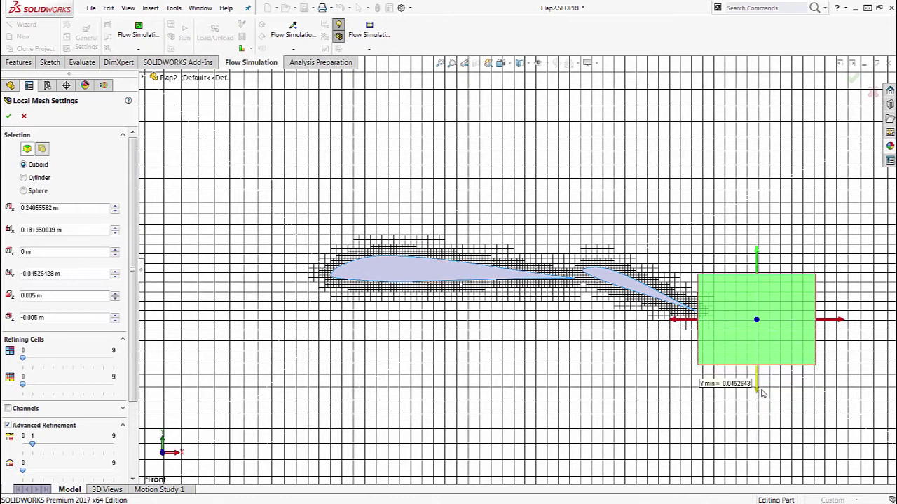
pyautogui.click(763, 394)
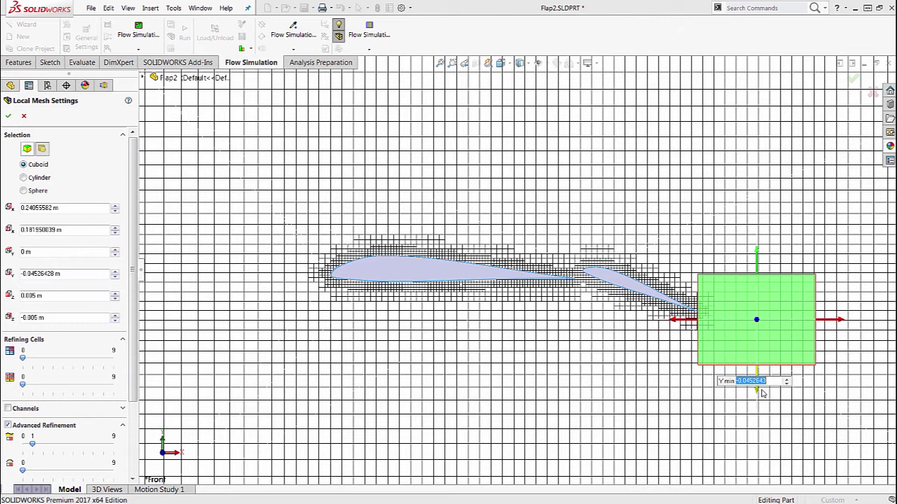
pyautogui.click(700, 400)
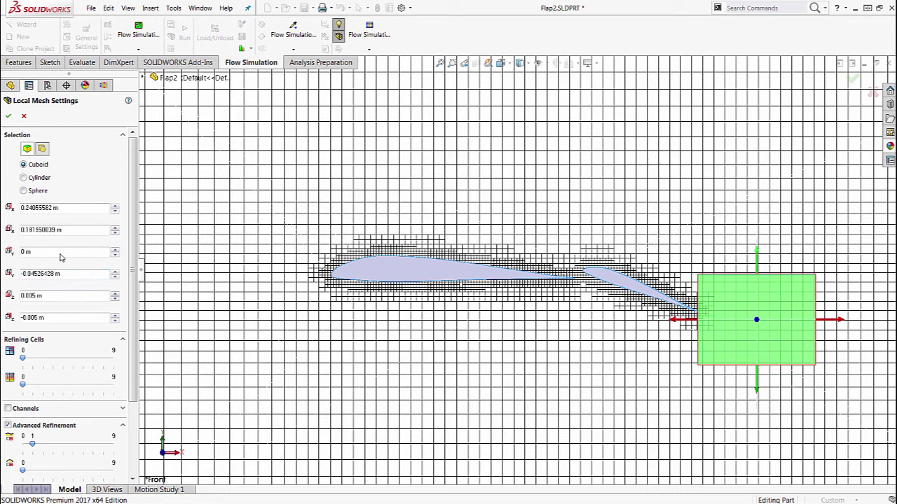
# Try a sphere as the local mesh region, and discard the changes to Local Mesh 1.
pyautogui.click(24, 192)
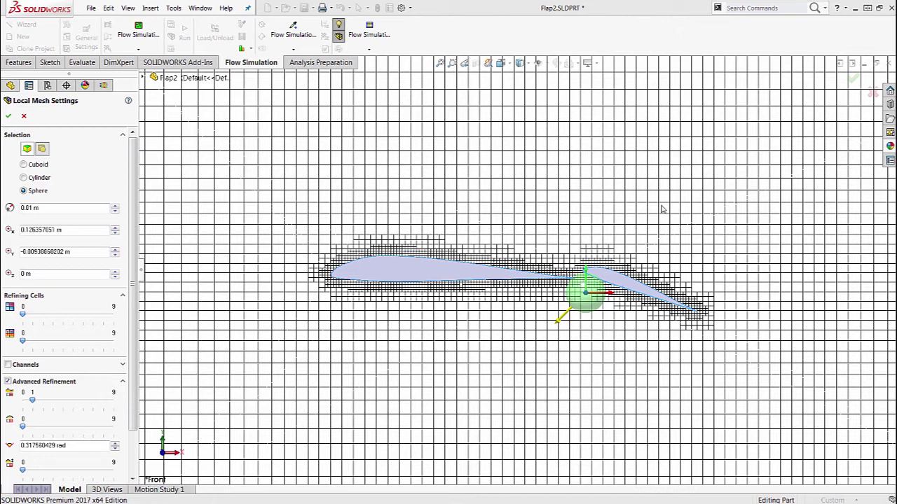
pyautogui.click(872, 92)
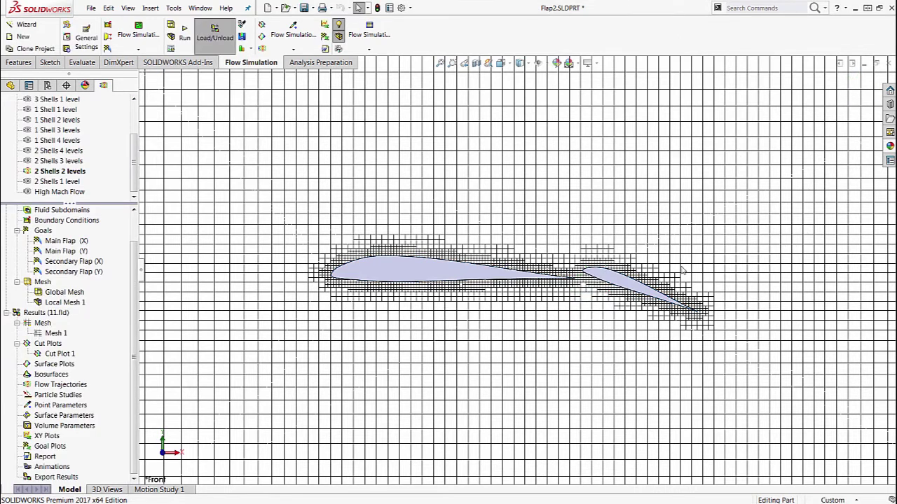